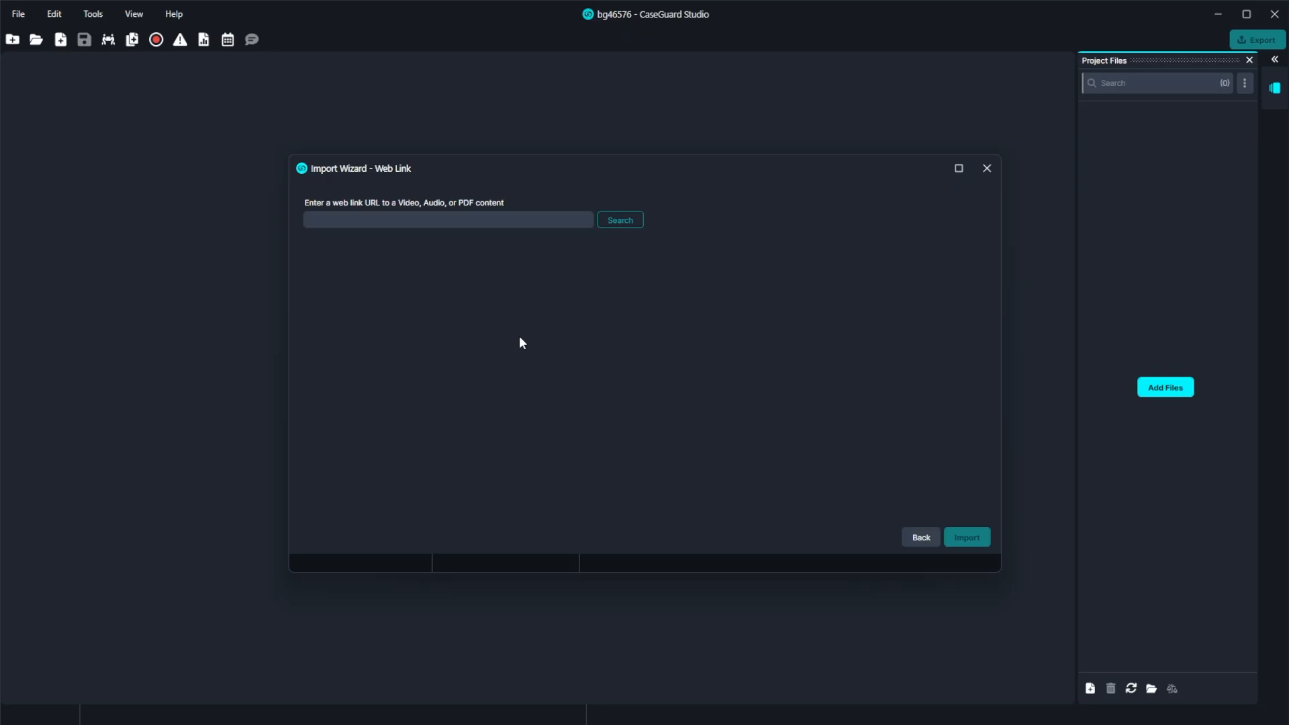
left_click(377, 224)
type("https://www.youtube.com/watch?v=HncTXJLGumU")
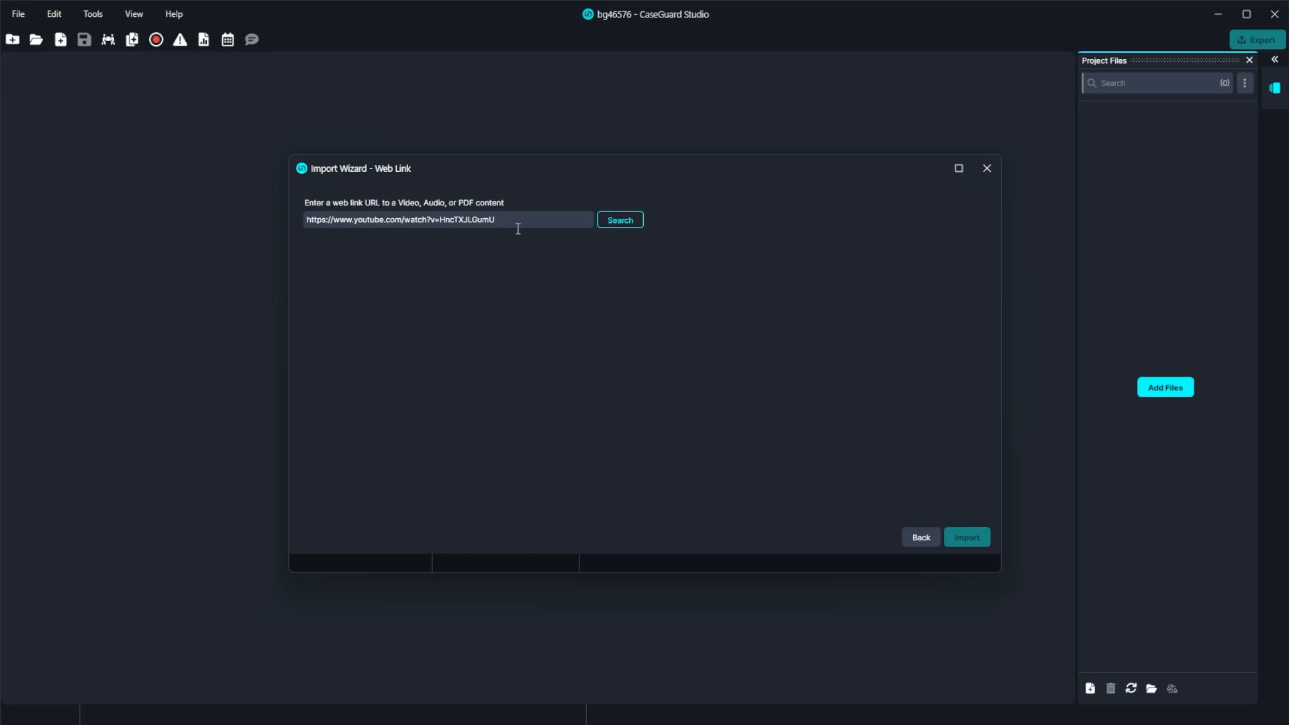
left_click(615, 222)
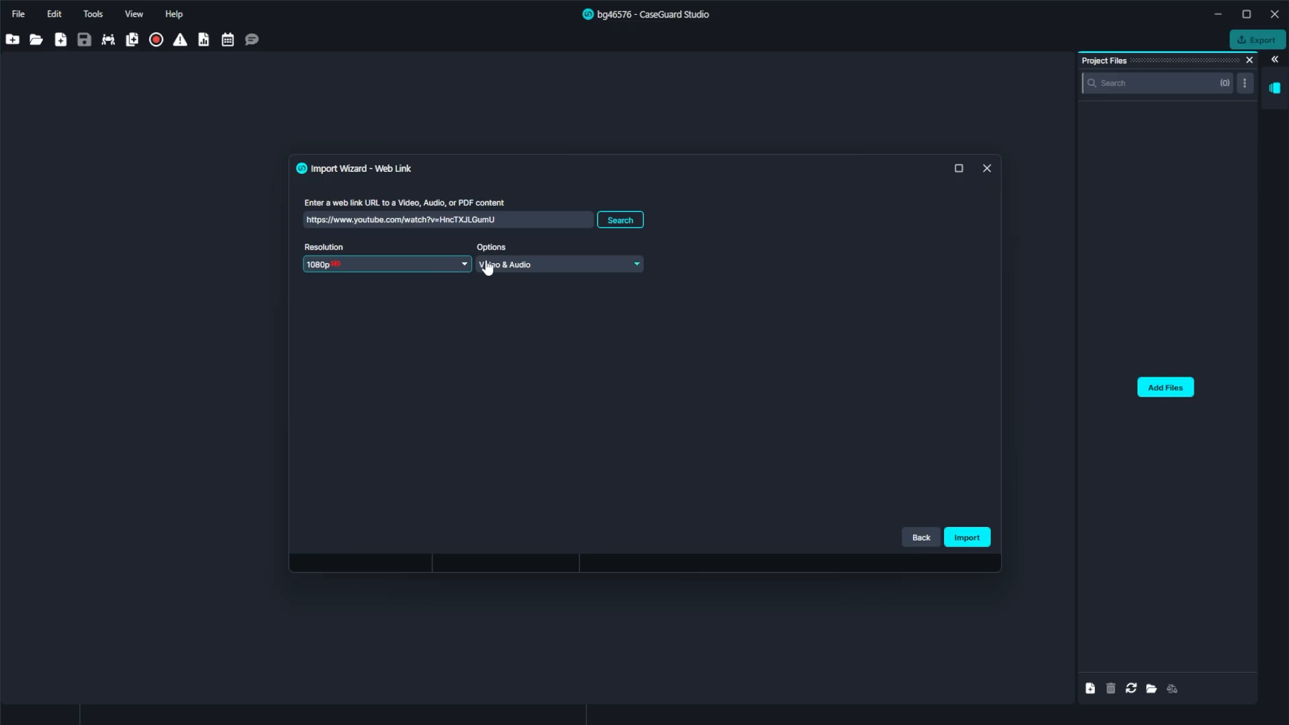
left_click(577, 264)
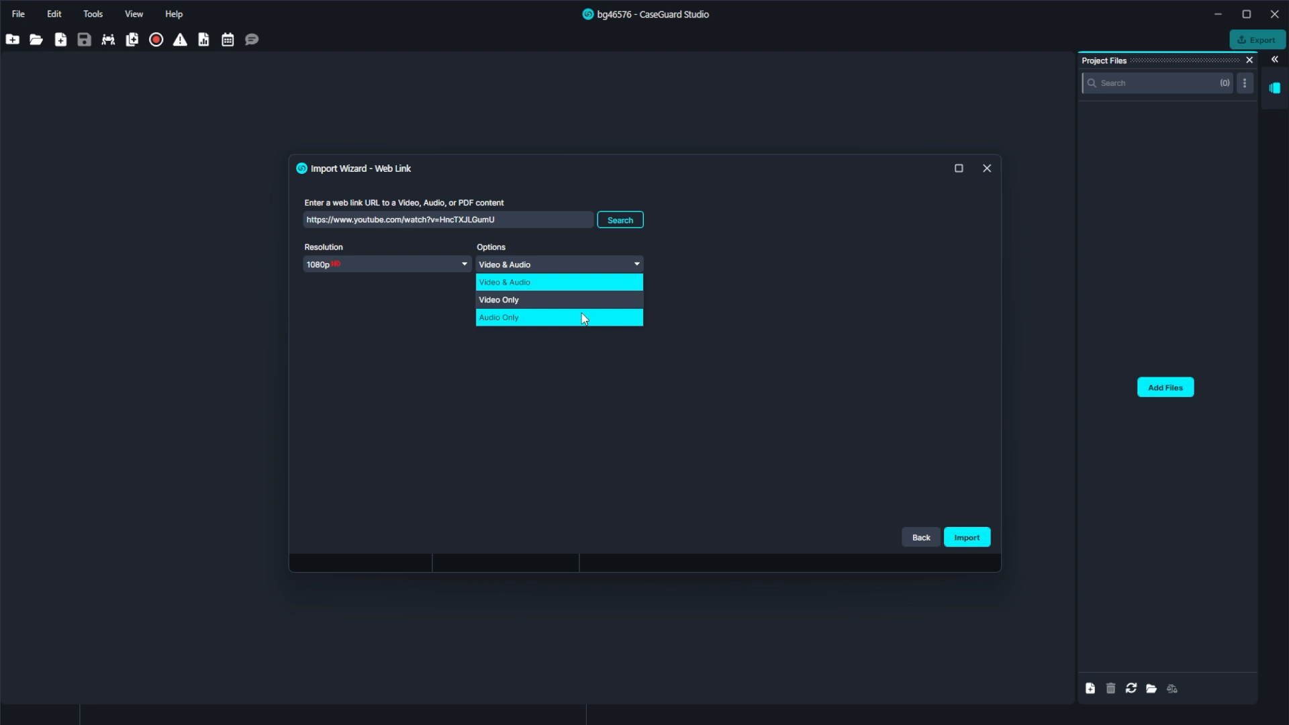
left_click(575, 287)
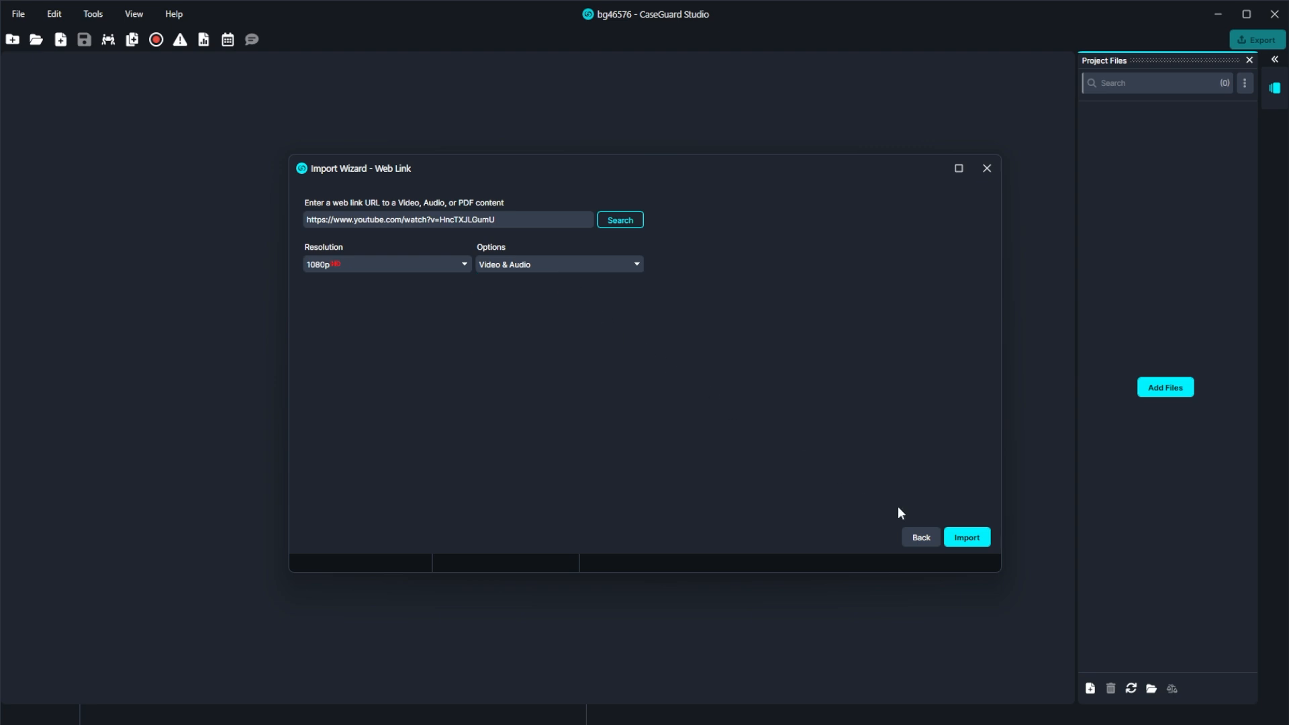
left_click(928, 536)
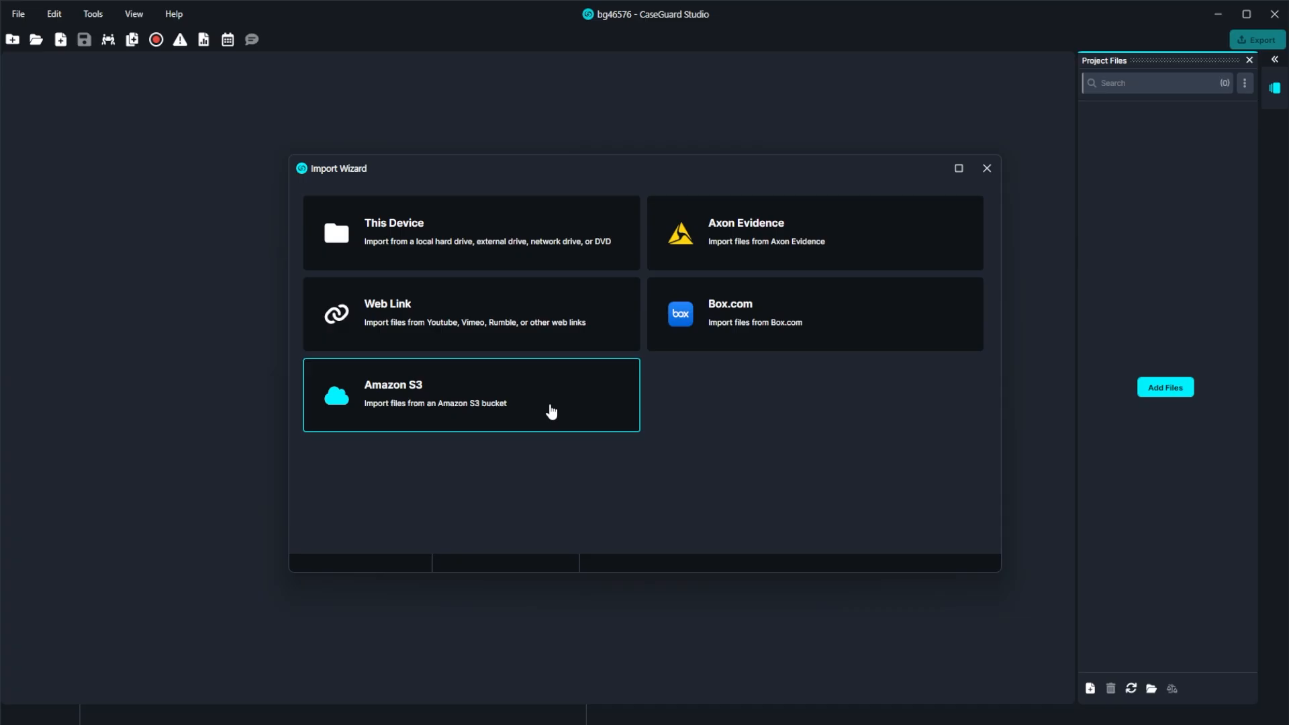
Step: Choose Amazon S3 as the import source and sign in with the access key ID, region and secret access key
left_click(551, 411)
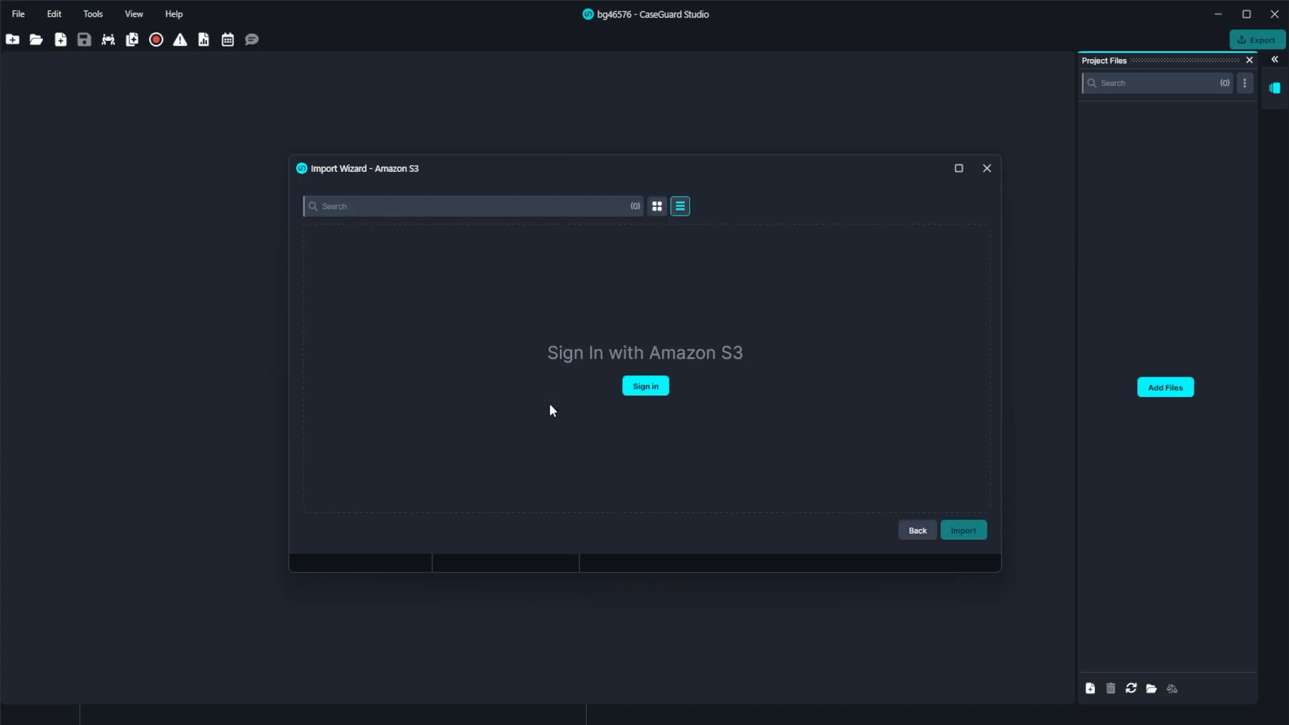
left_click(647, 390)
left_click(532, 345)
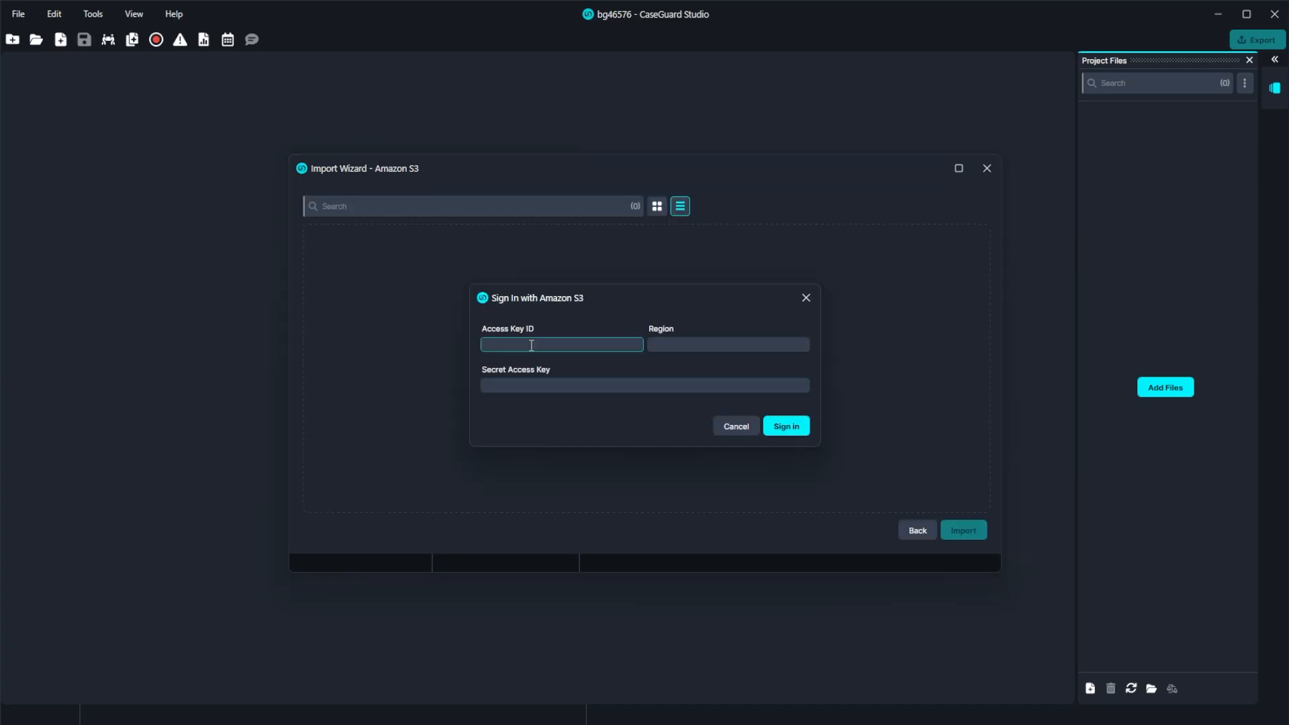
left_click(670, 347)
left_click(611, 387)
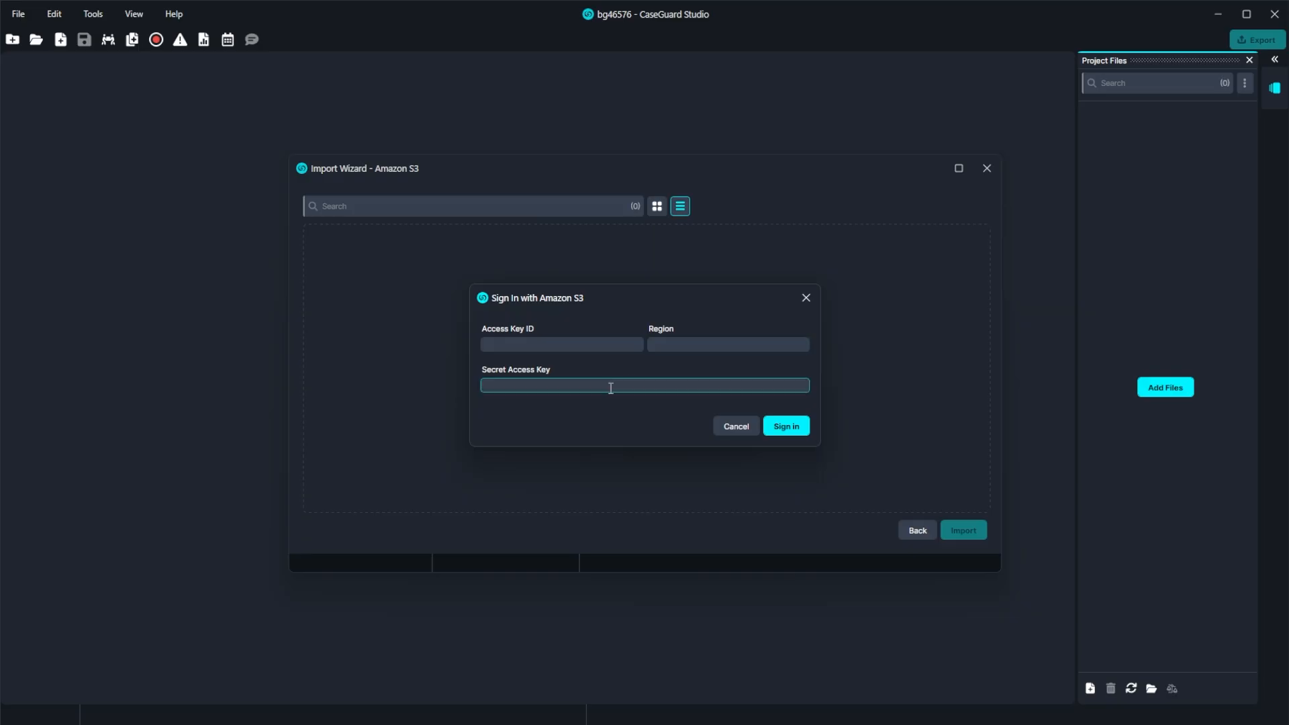
key("ctrl+v")
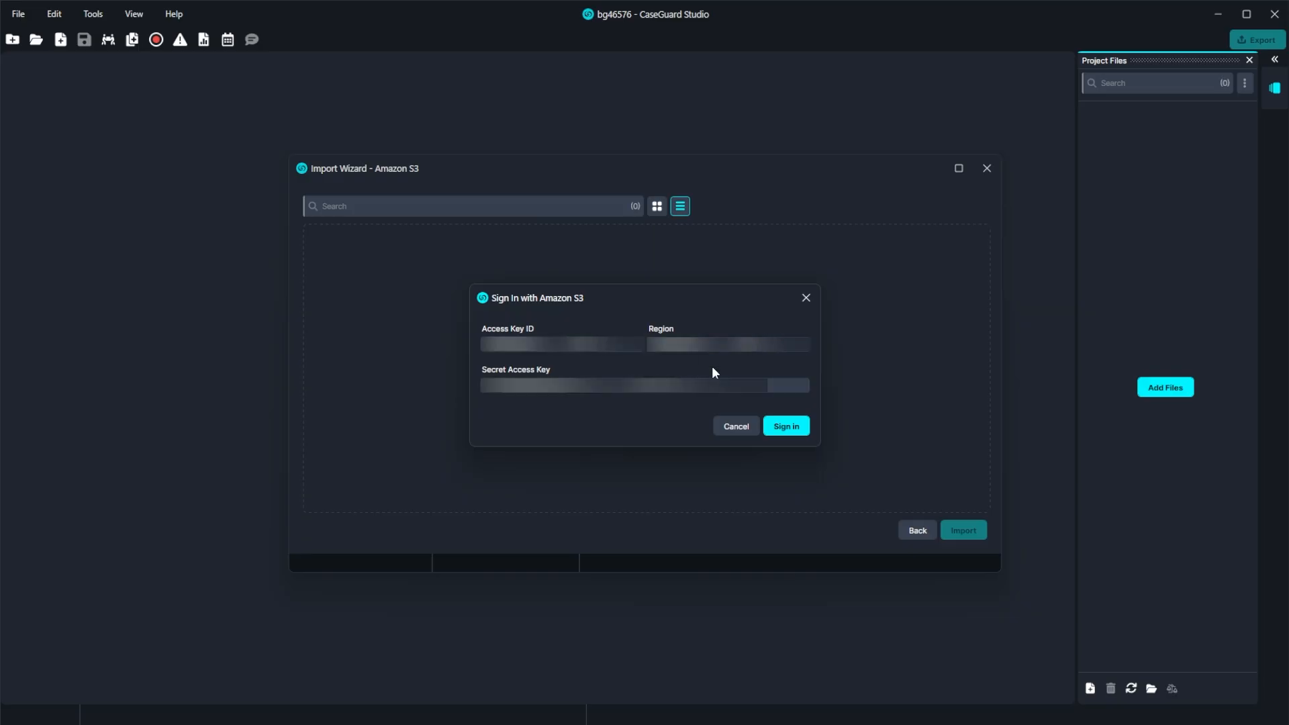
left_click(789, 426)
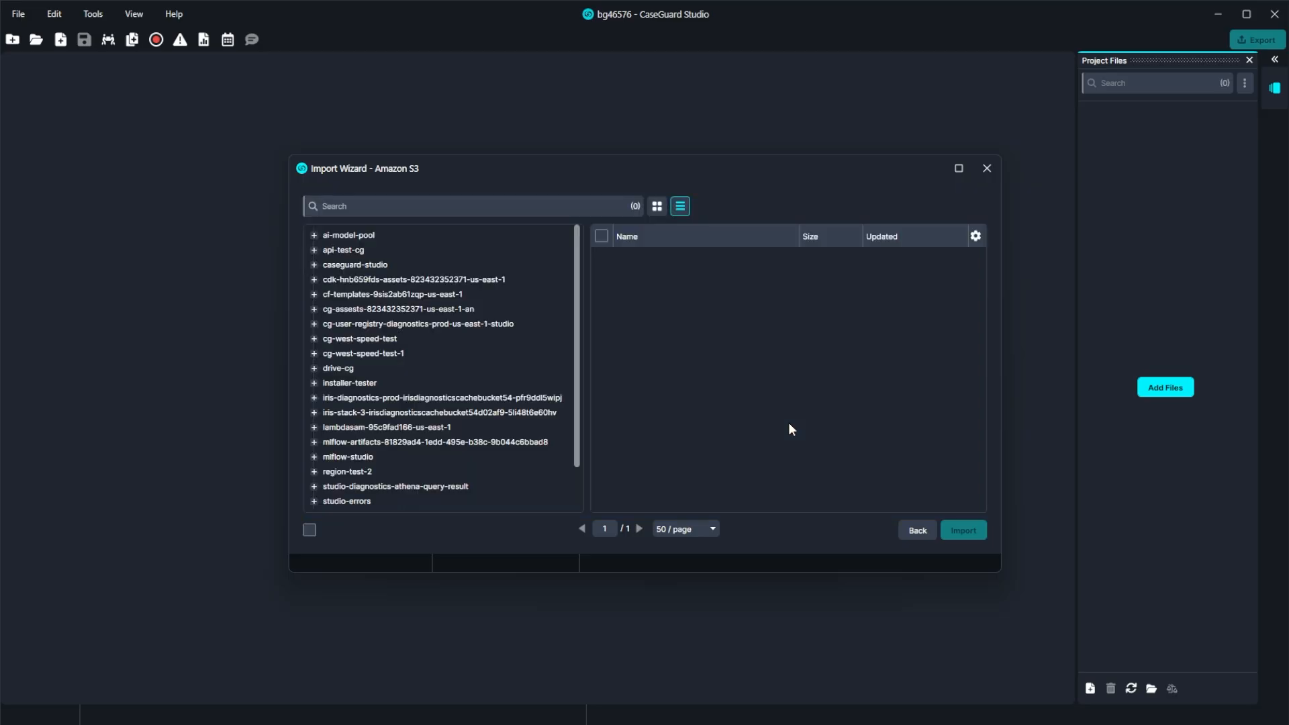
Step: Browse the api-test-cg and caseguard-studio buckets, select everything in caseguard-studio, and return to the import sources without importing
left_click(364, 250)
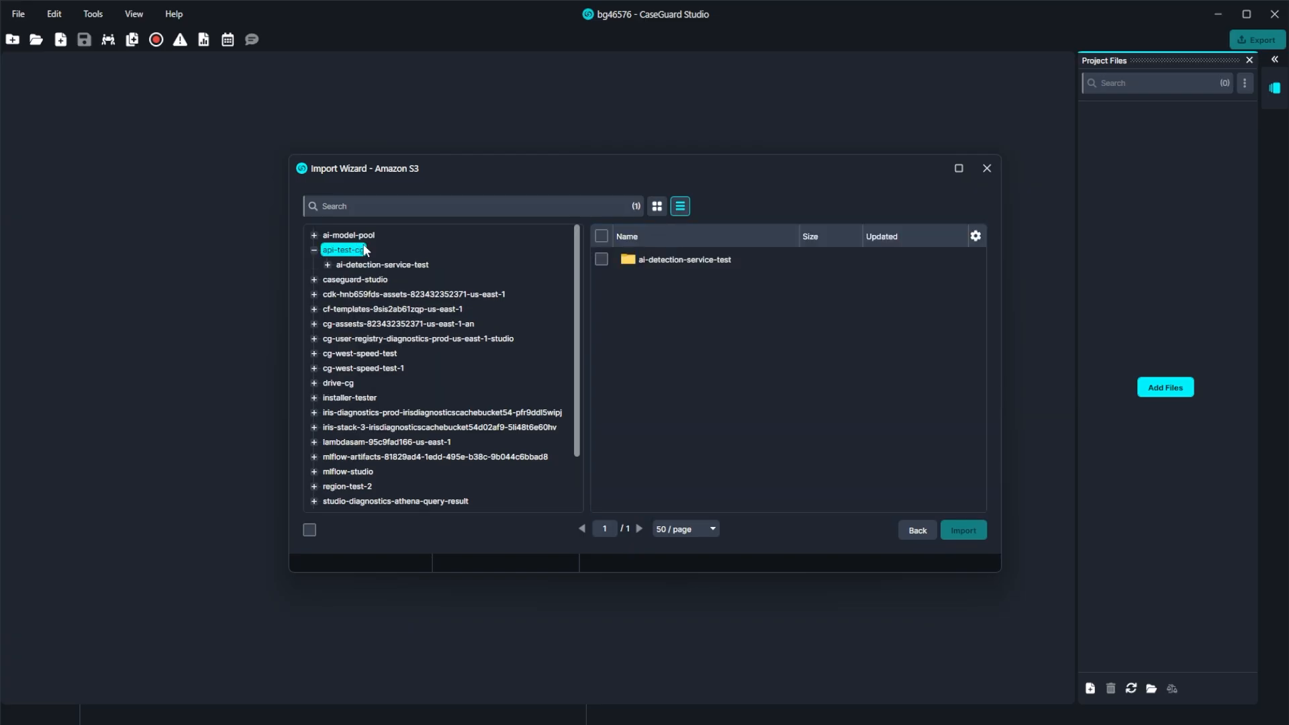
left_click(354, 281)
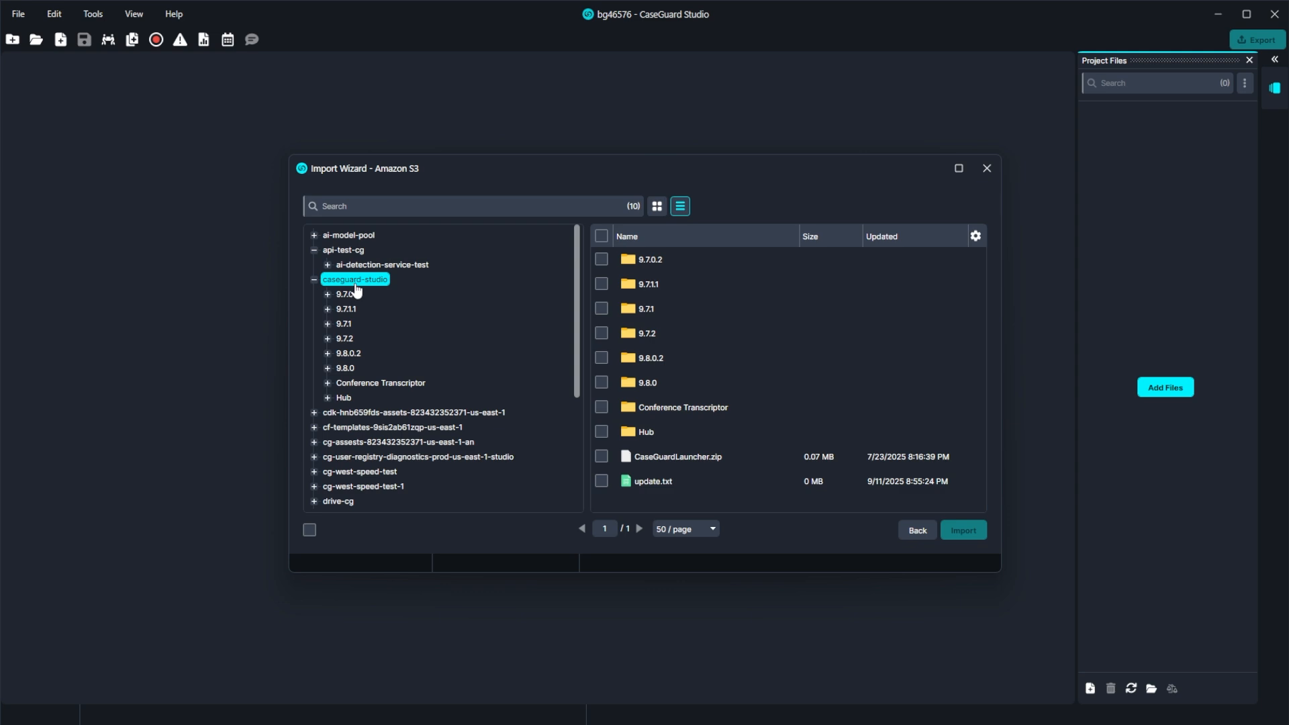
left_click(603, 313)
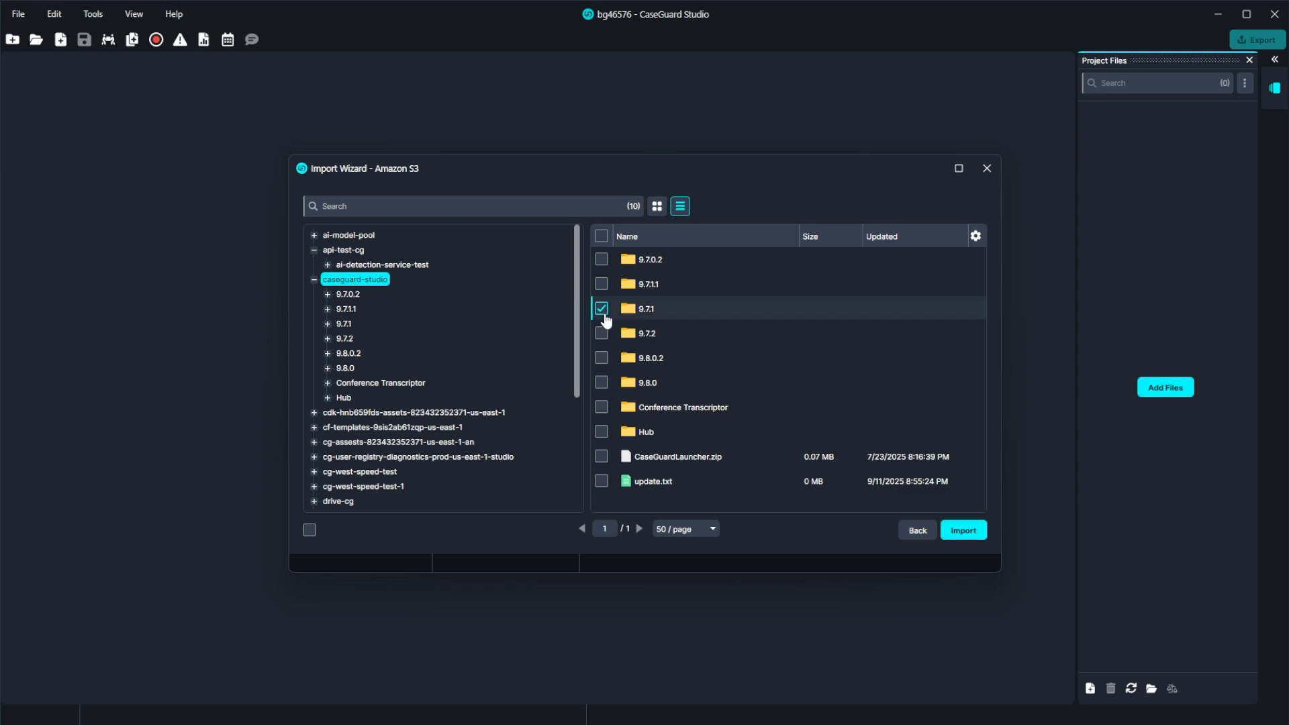
left_click(602, 238)
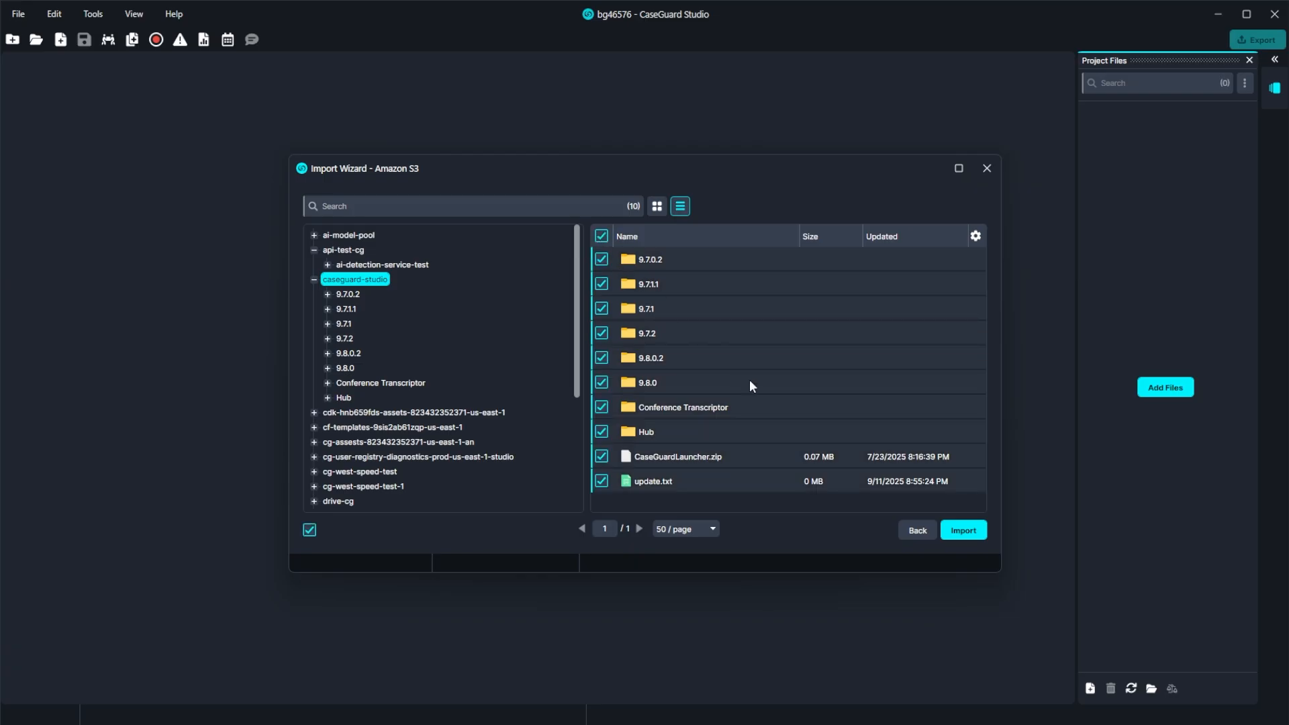
left_click(928, 536)
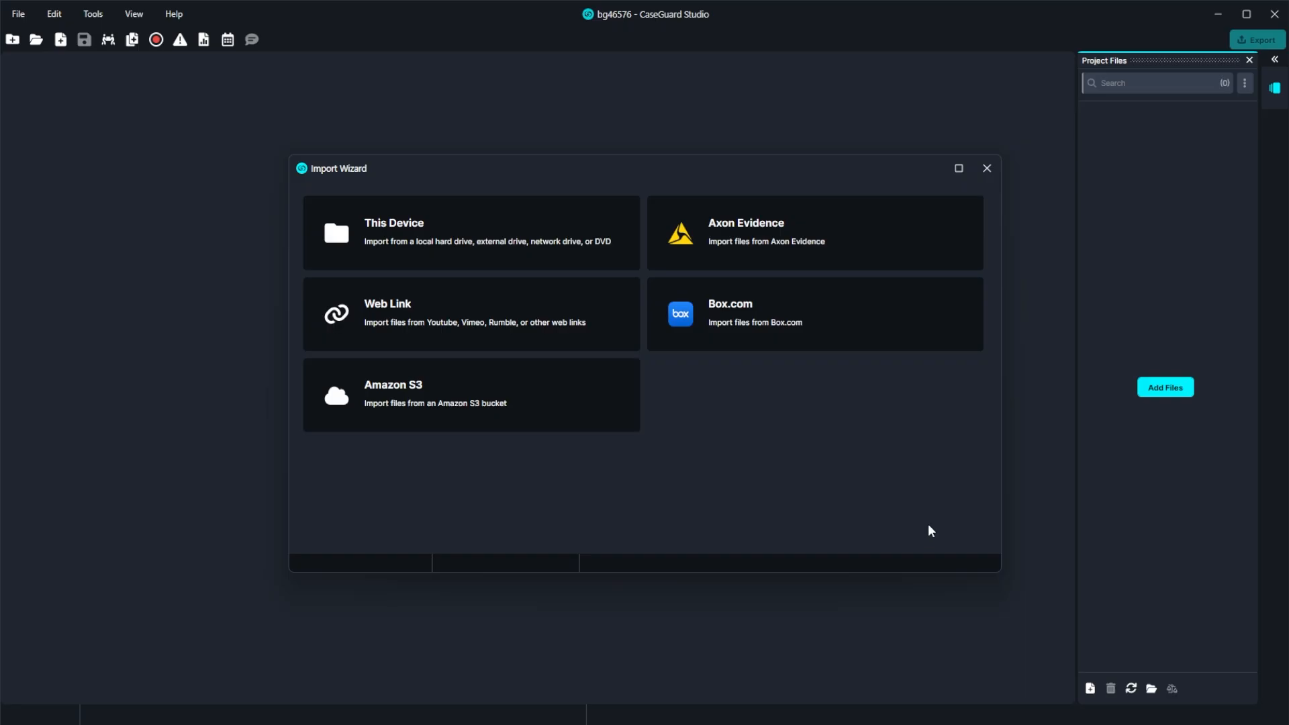
Step: Choose Axon Evidence as the import source and sign in with the agency domain caseguard-test
left_click(878, 247)
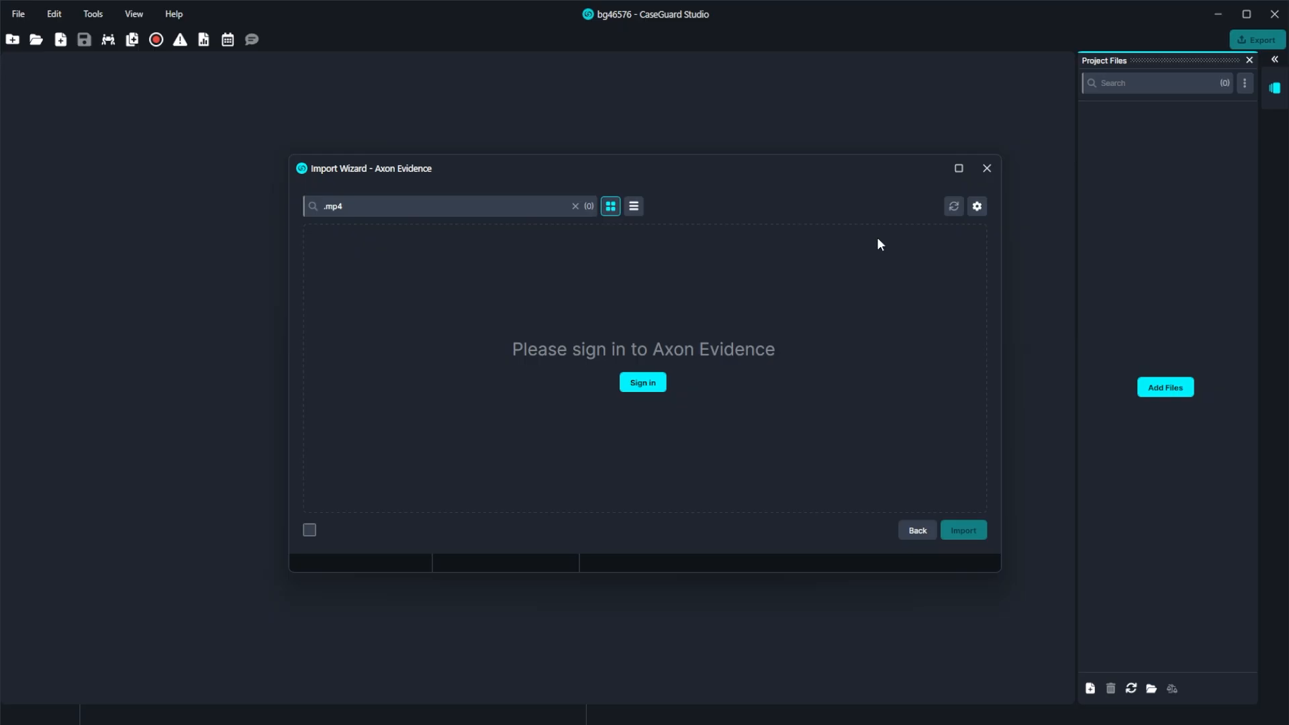
left_click(641, 380)
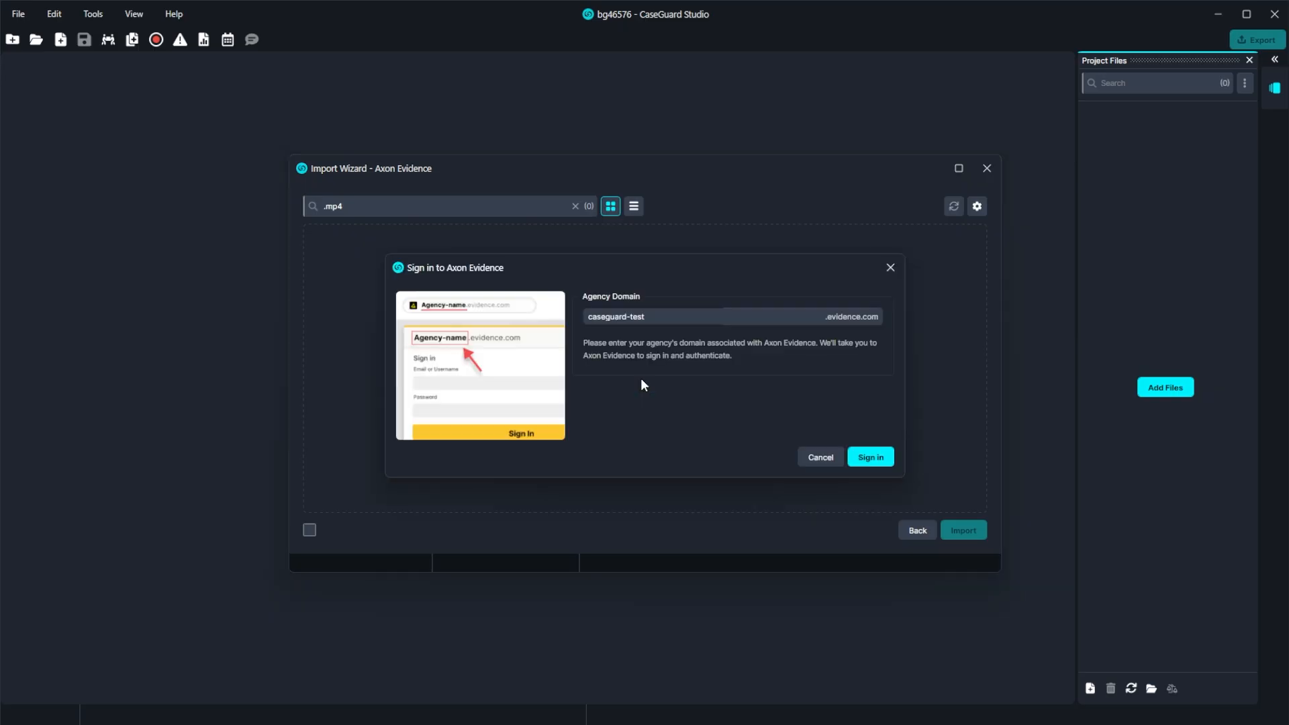
left_click(871, 457)
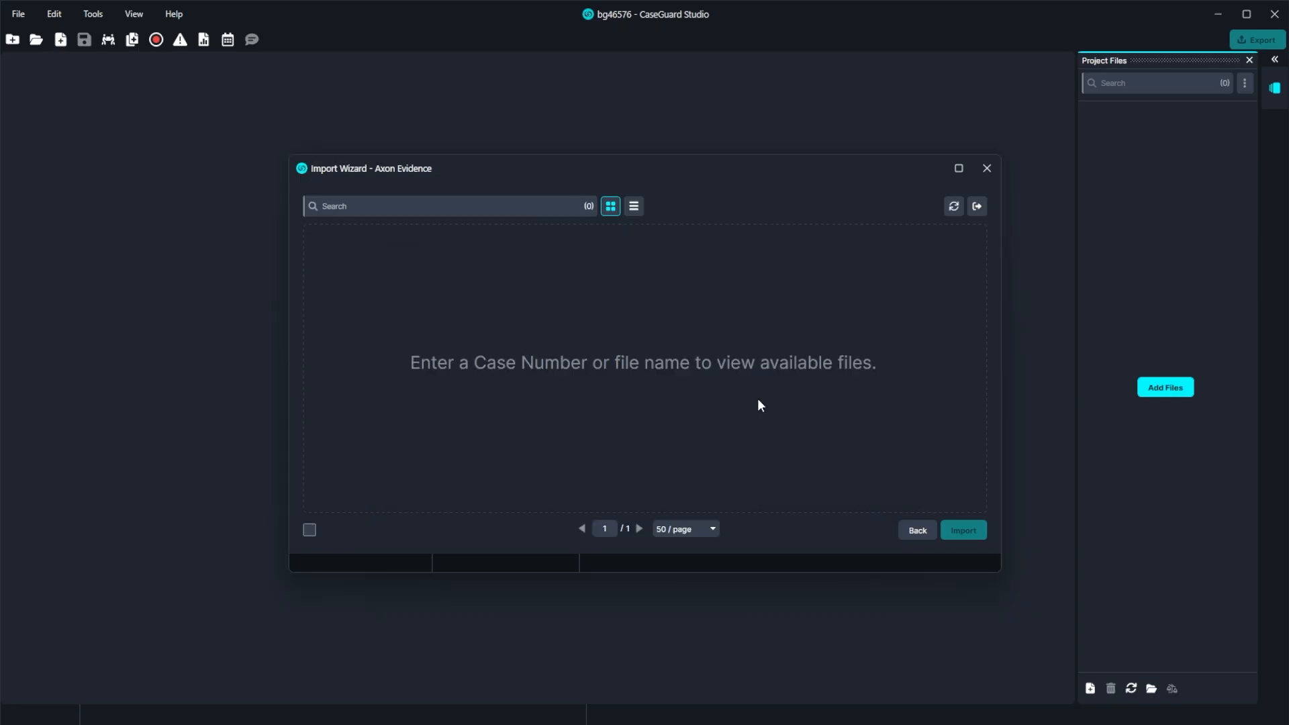
Step: Search Axon Evidence for .mp4 and try adding a Case ID Contains filter to the search
left_click(354, 205)
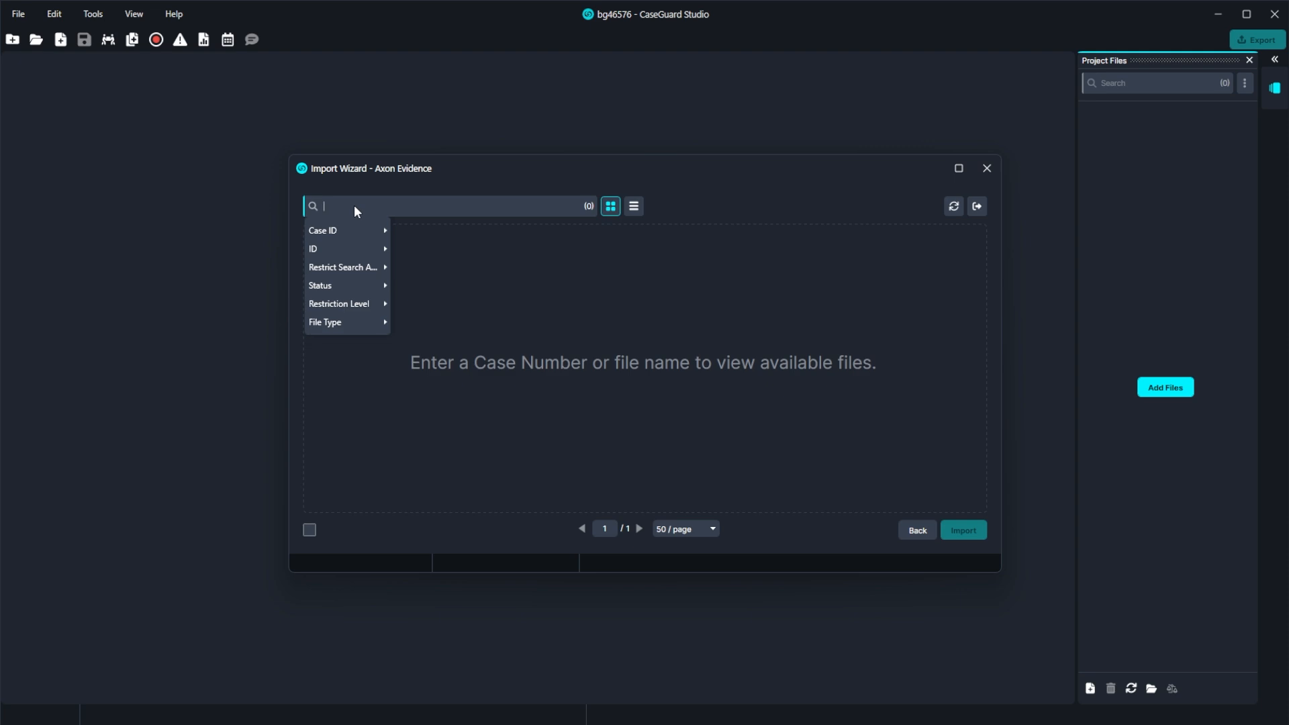
type(".mp4")
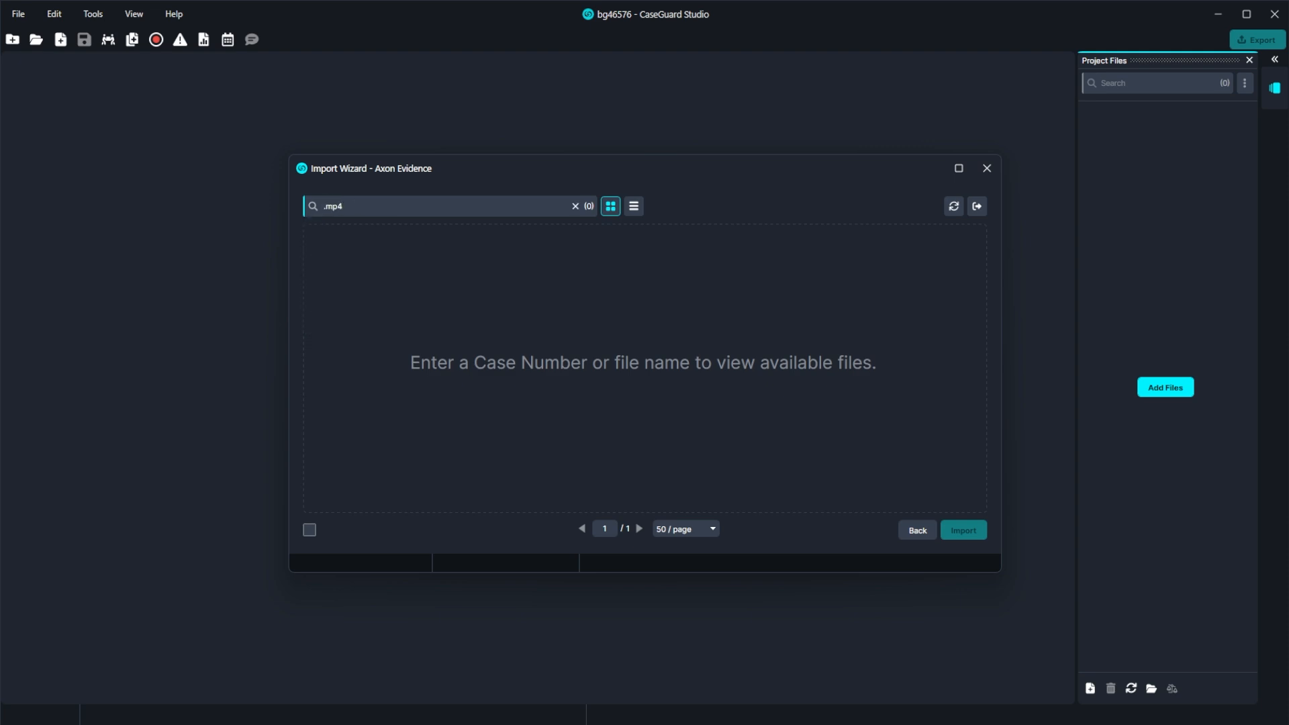
key("Return")
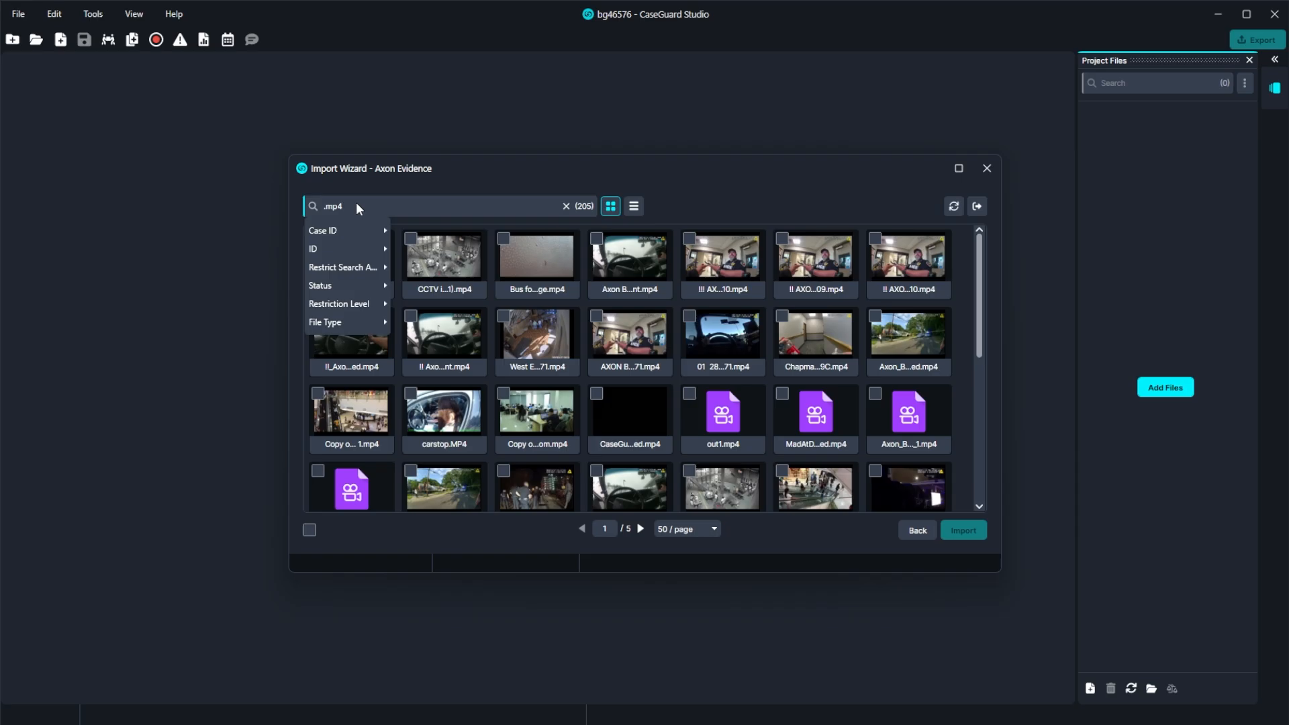
mouse_move(355, 229)
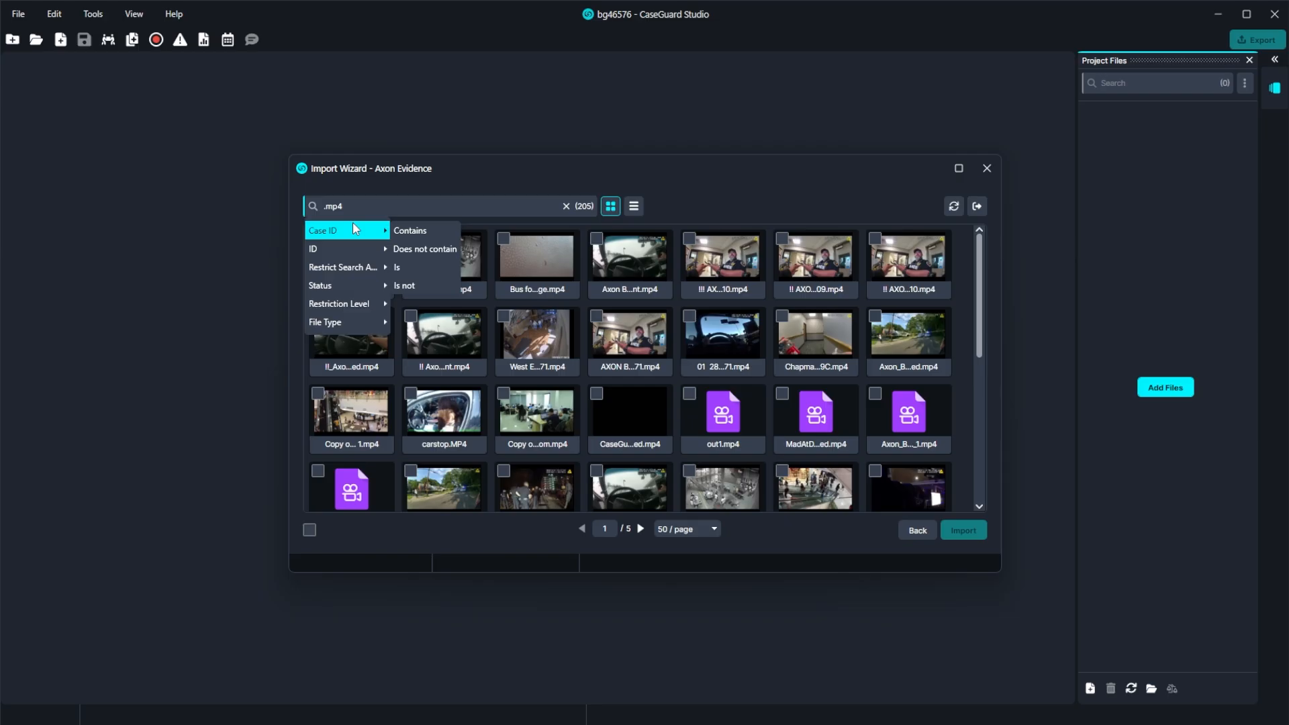
left_click(414, 234)
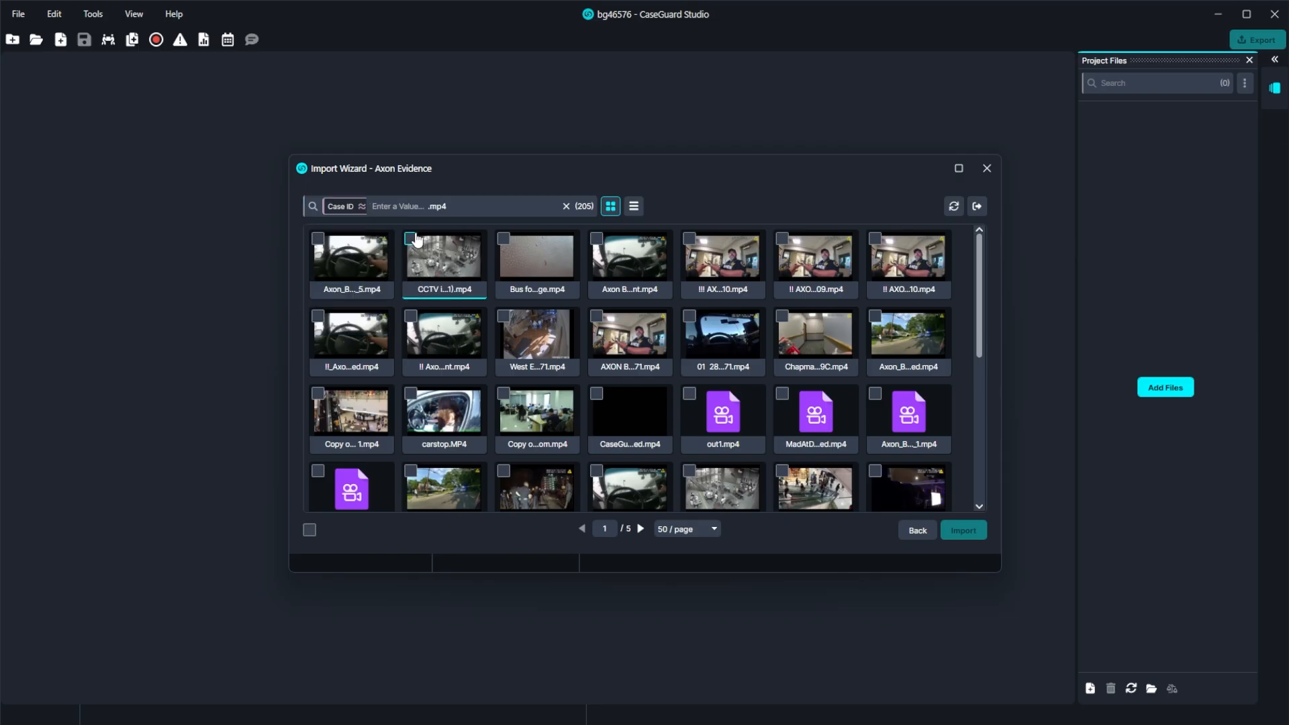
Step: Select all the listed .mp4 evidence files and import them into the project
left_click(317, 240)
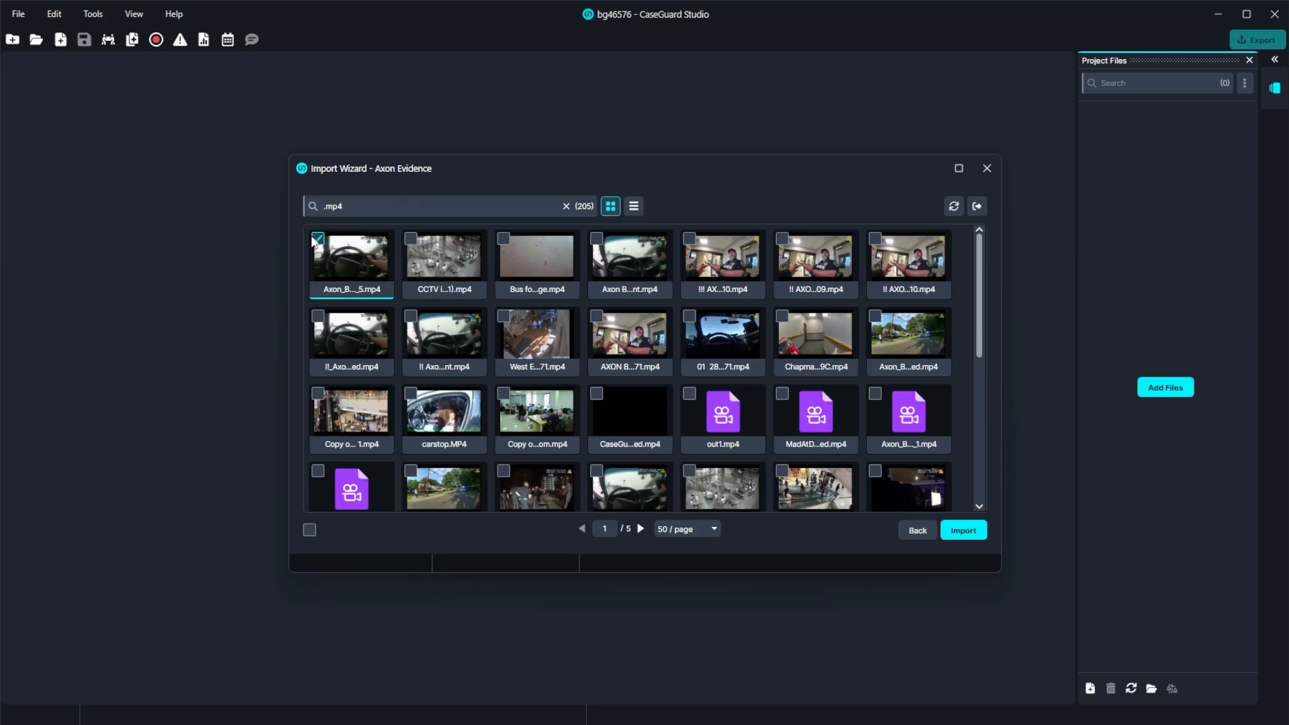
left_click(310, 529)
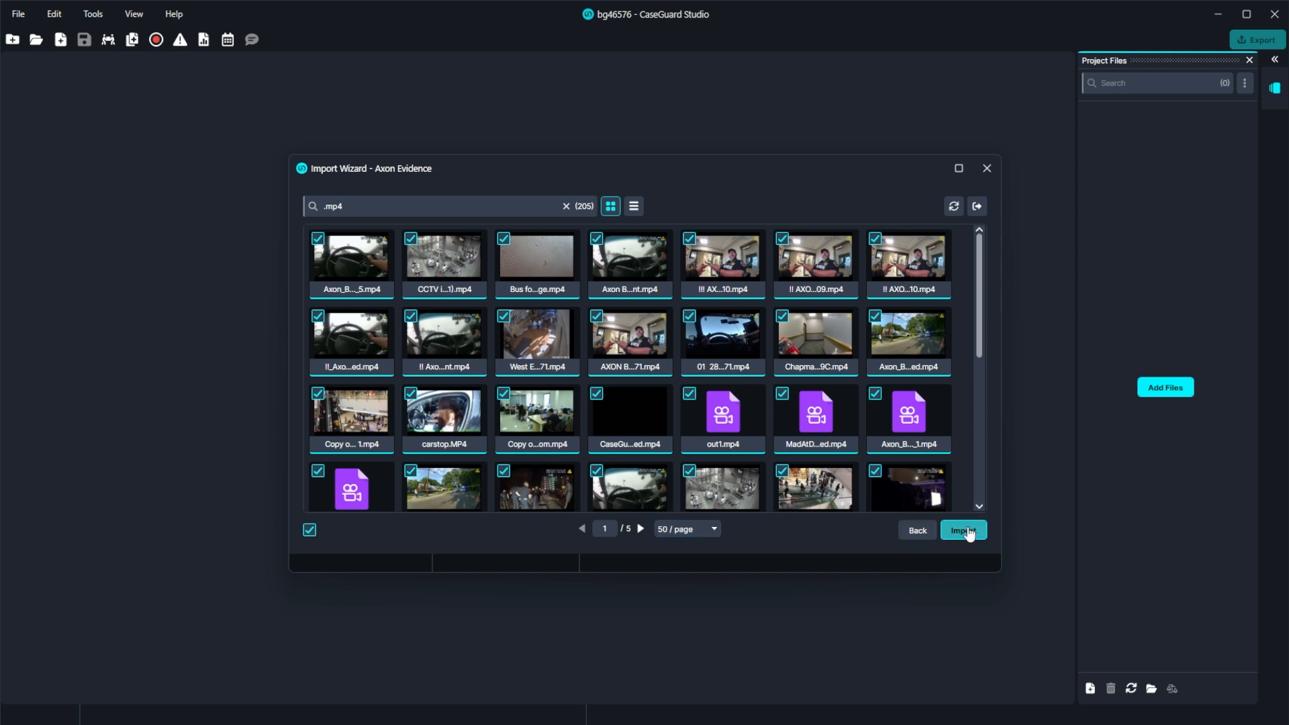
left_click(965, 531)
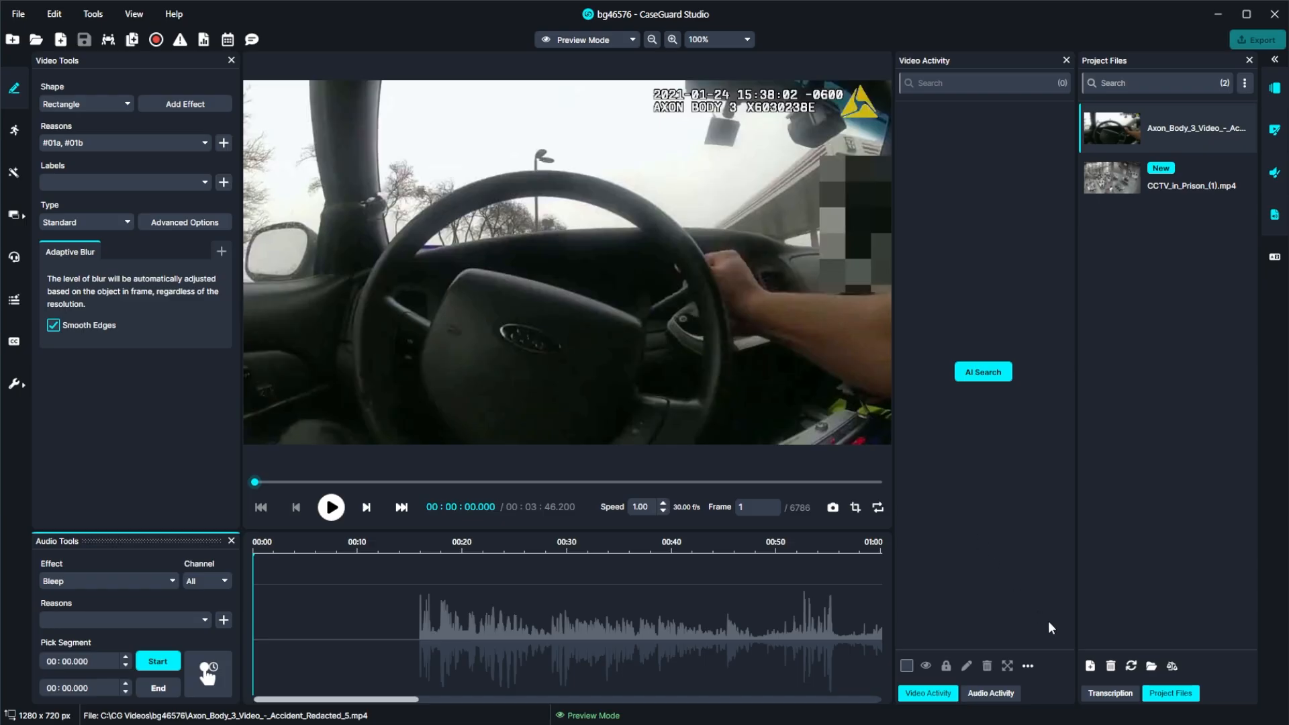
Step: Start another import from Box.com, compare the grid and list views, and open the Big file folder in list view
left_click(1090, 667)
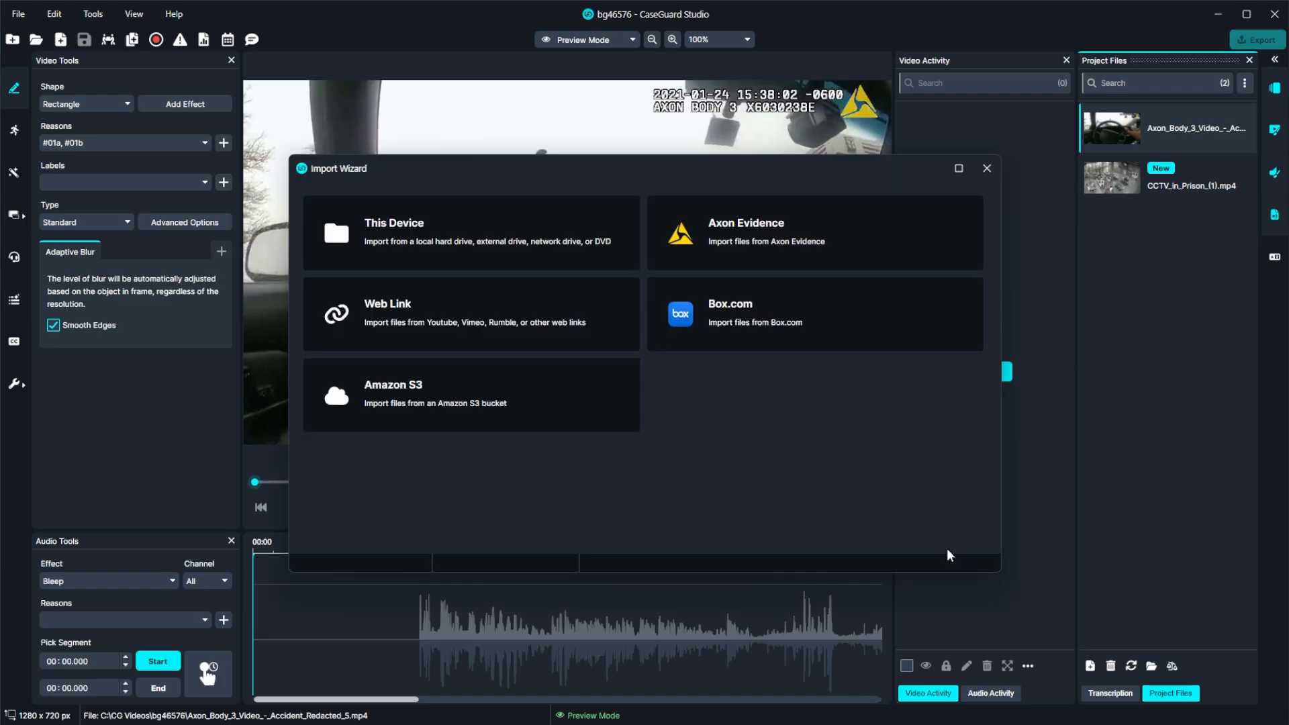
left_click(741, 333)
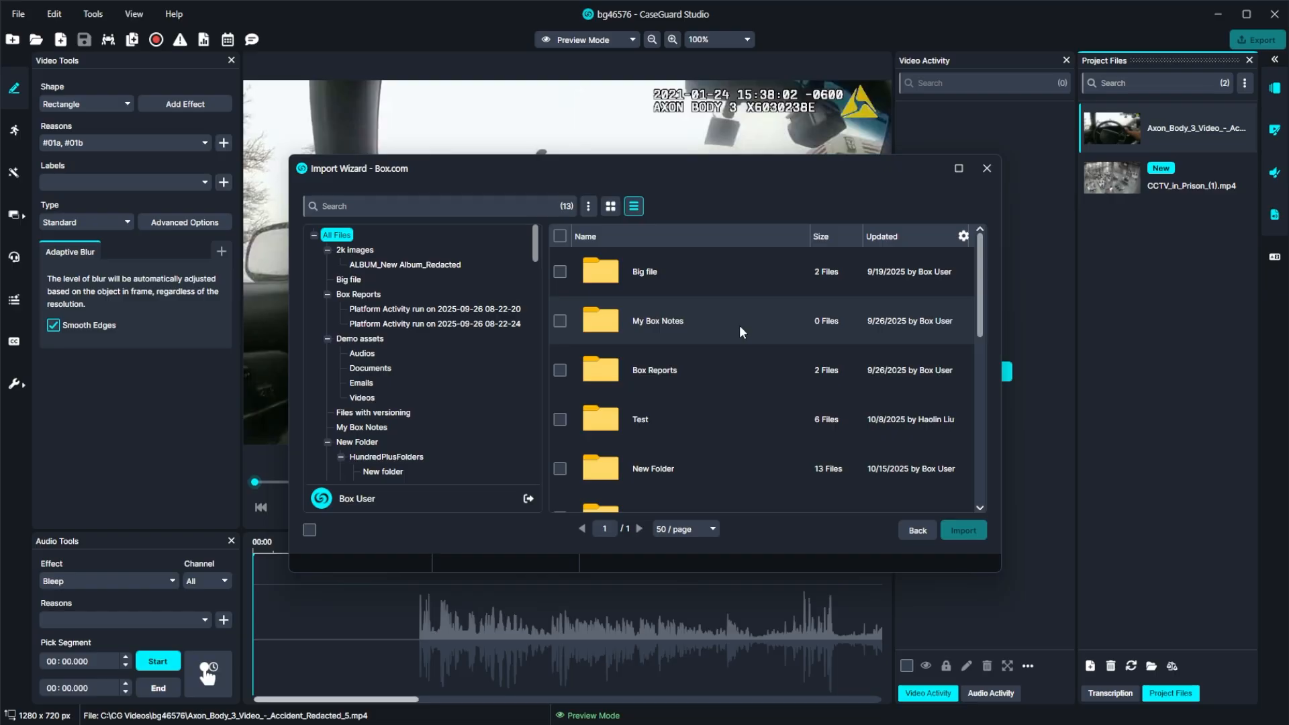
left_click(560, 272)
left_click(373, 207)
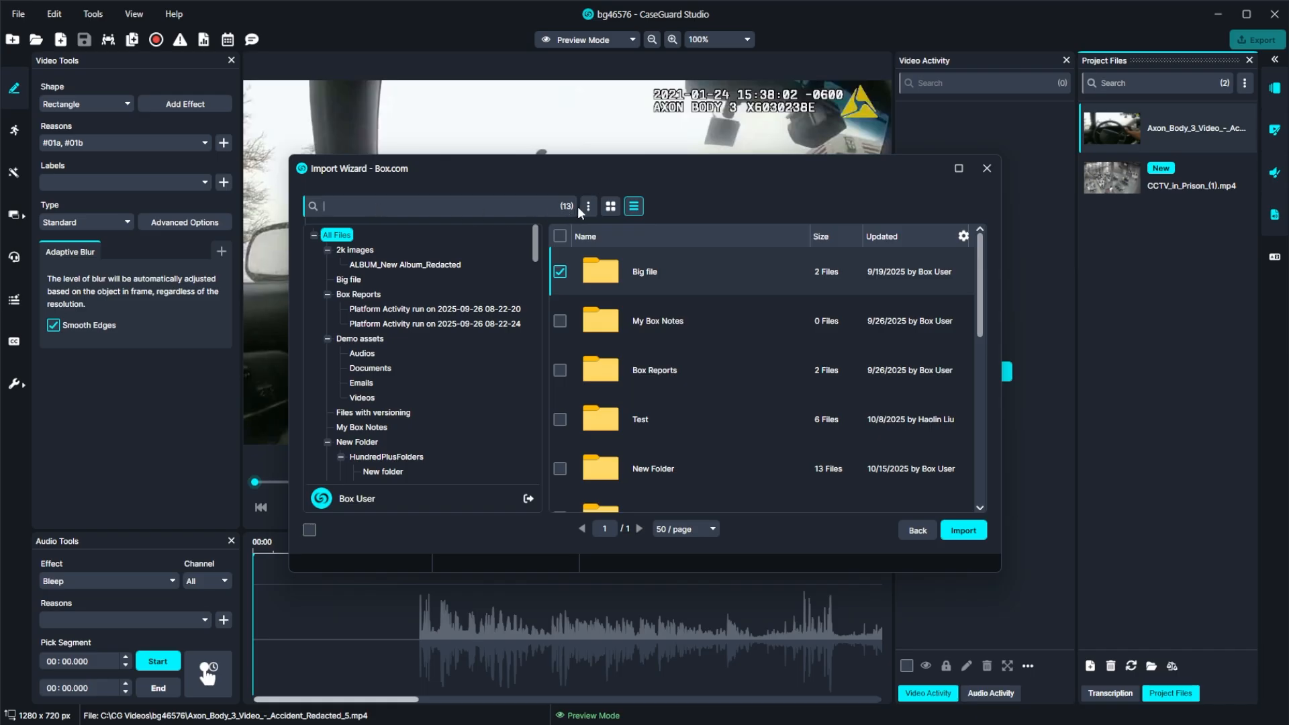
left_click(611, 206)
left_click(633, 207)
double_click(642, 268)
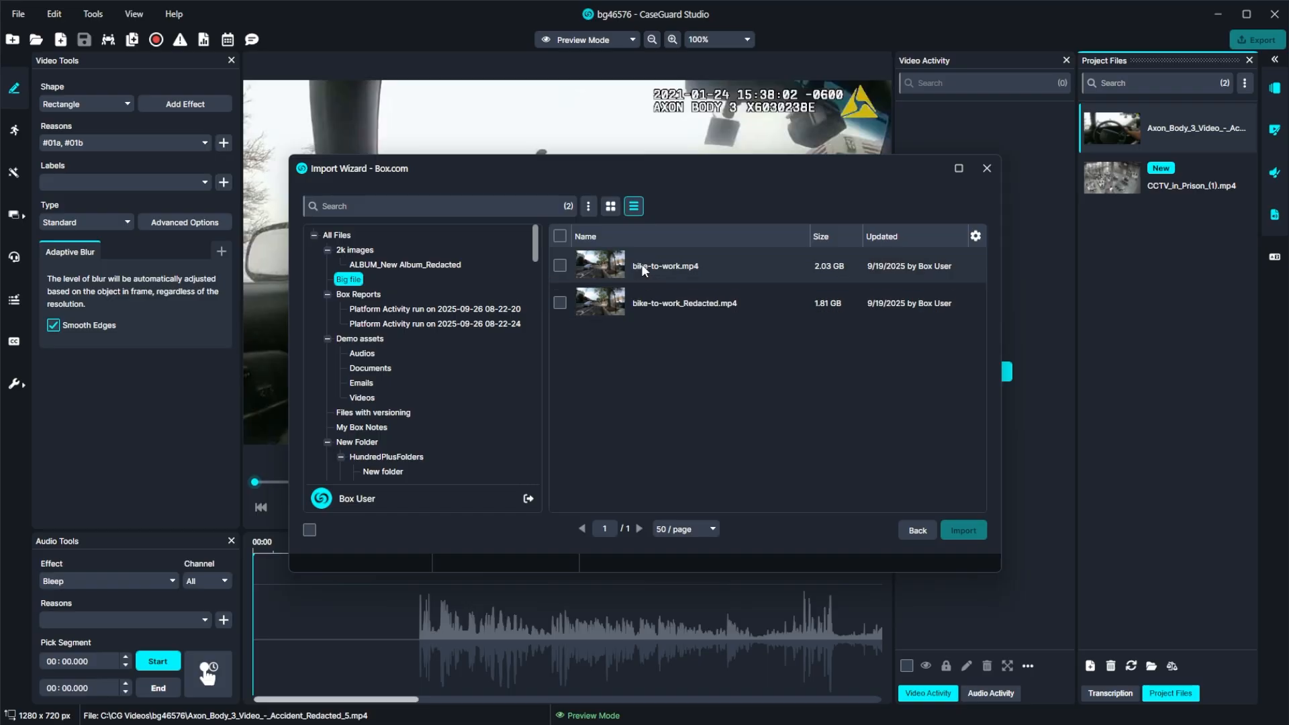
Step: Select both bike-to-work.mp4 and bike-to-work_Redacted.mp4 and import them from Box.com
left_click(560, 266)
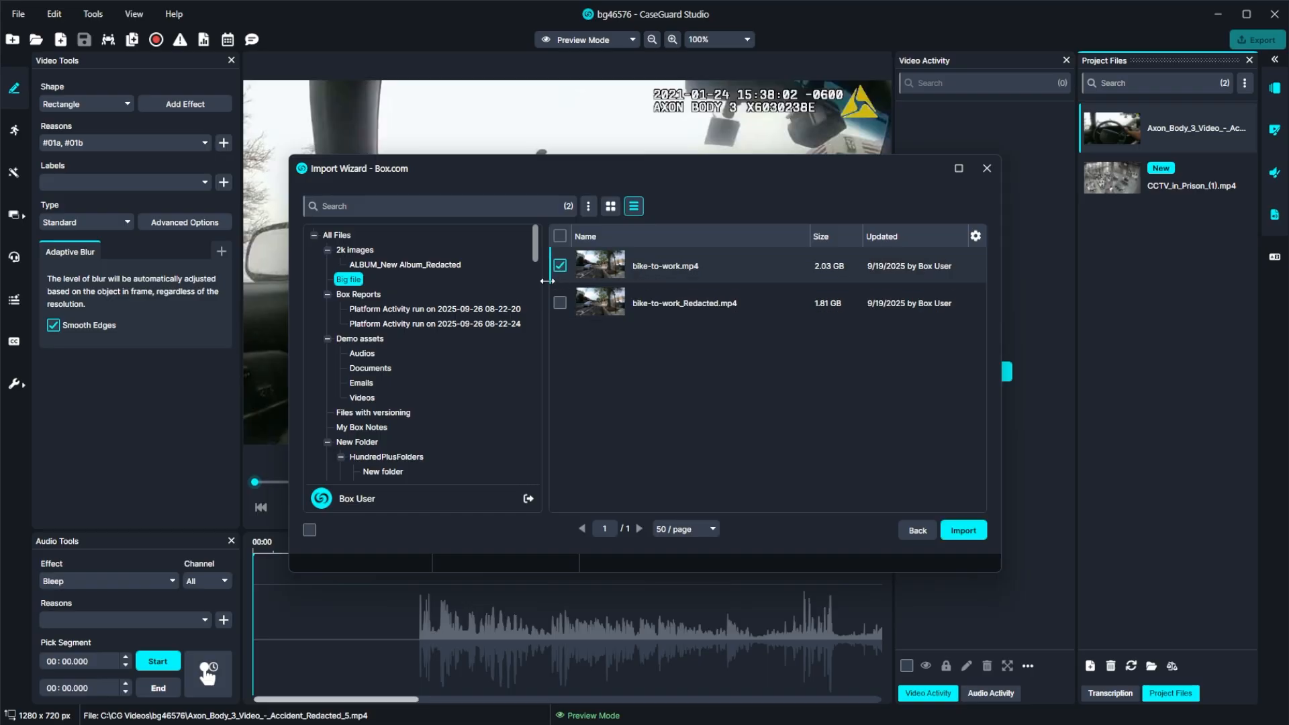
left_click(309, 531)
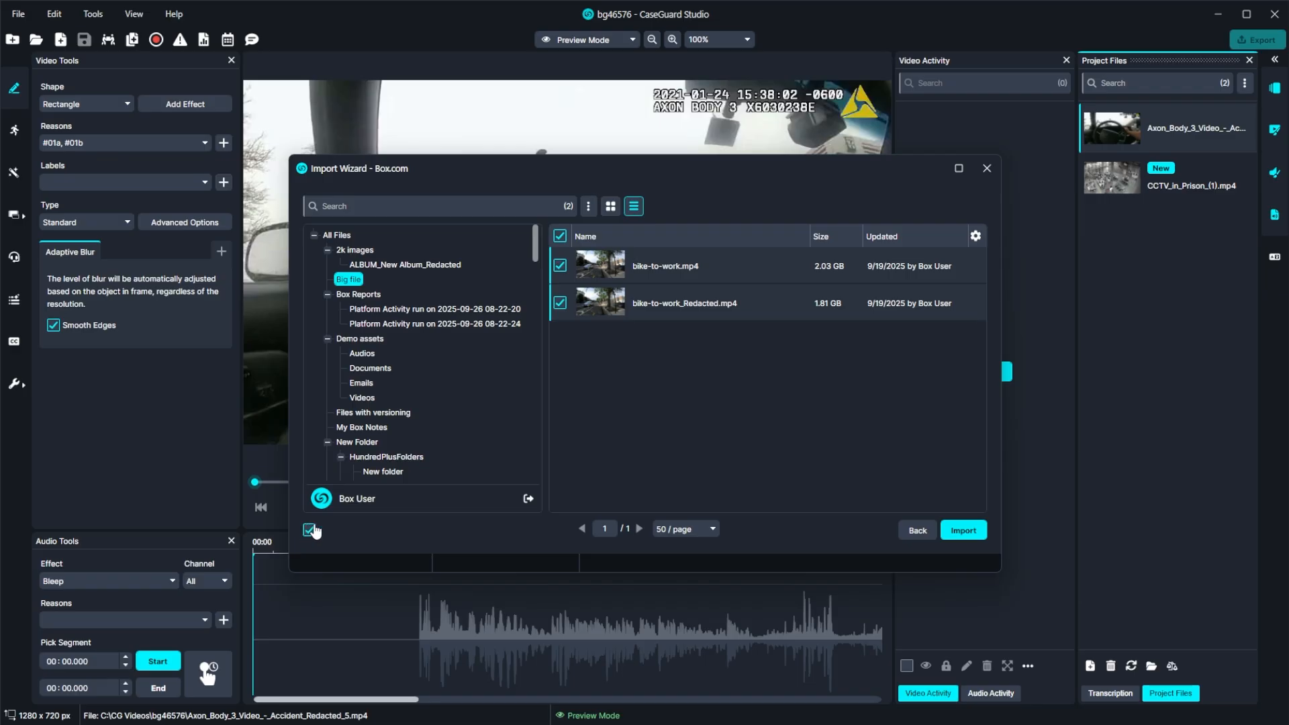
left_click(967, 530)
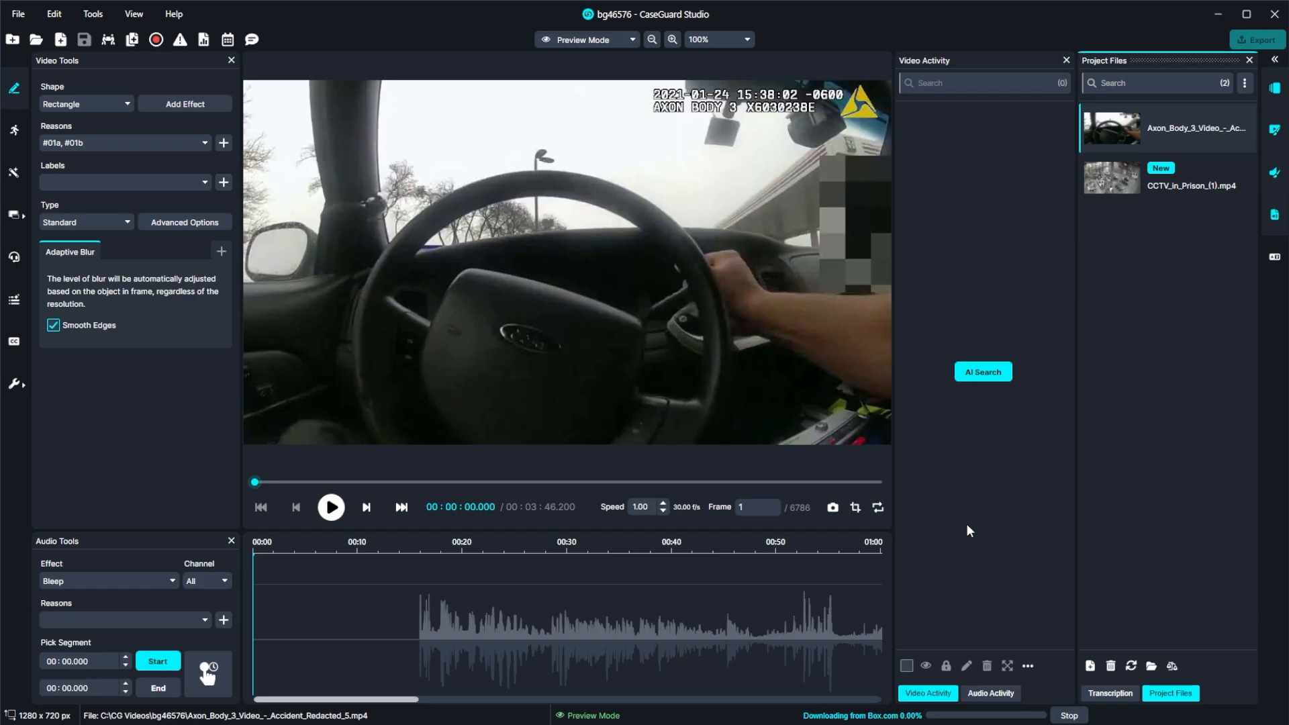
Step: Open the Integration settings to review the Axon Evidence, Box.com and Amazon S3 accounts
left_click(92, 13)
left_click(109, 209)
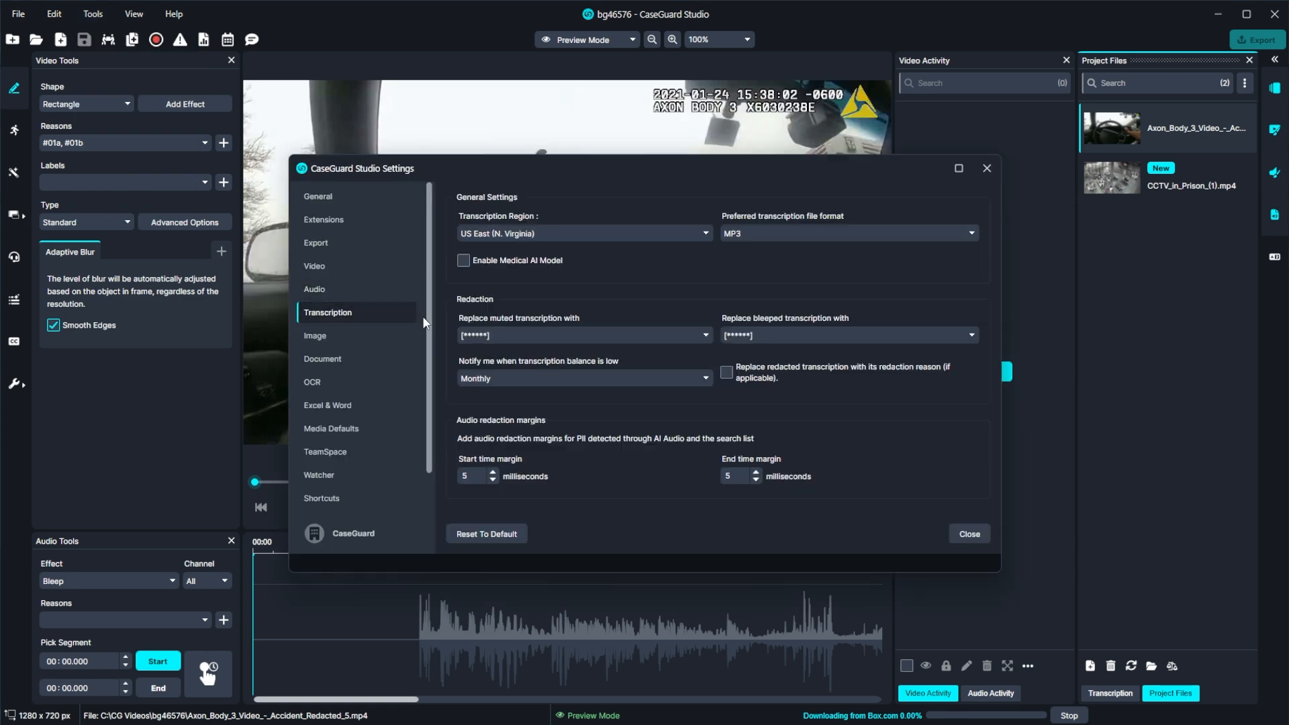
left_click_drag(426, 340, 427, 383)
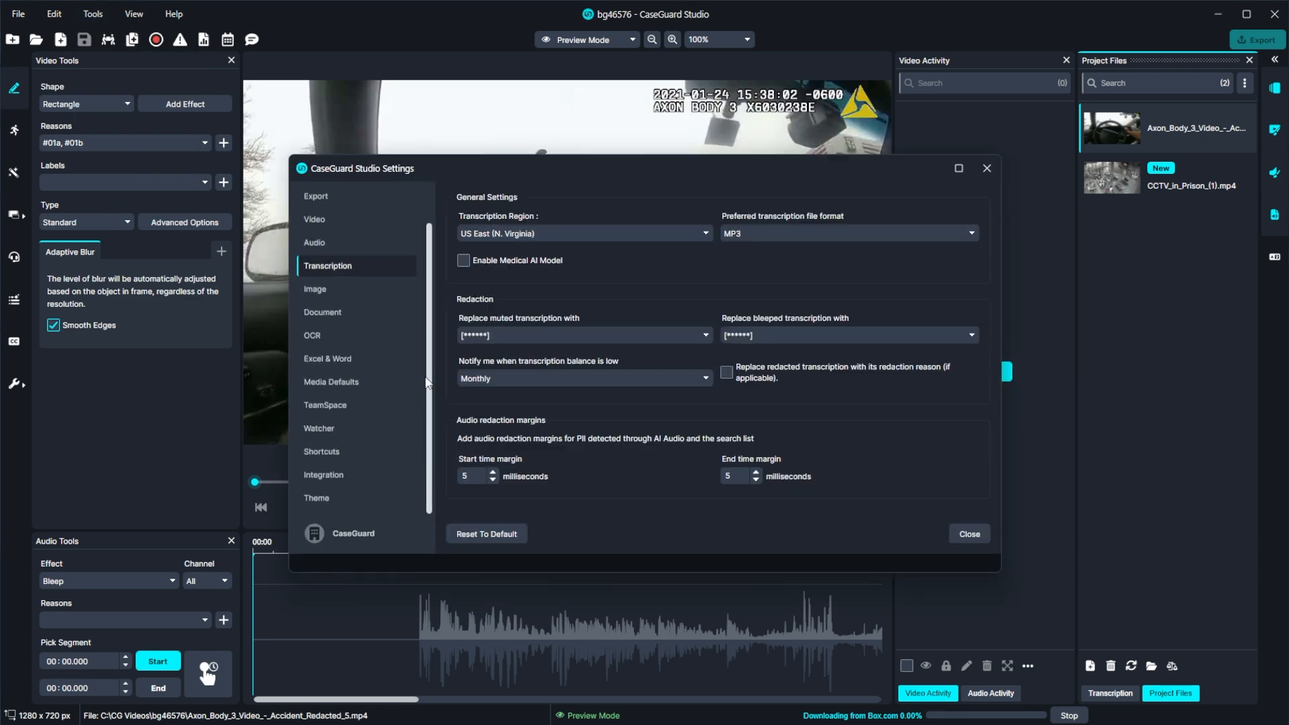
left_click(379, 474)
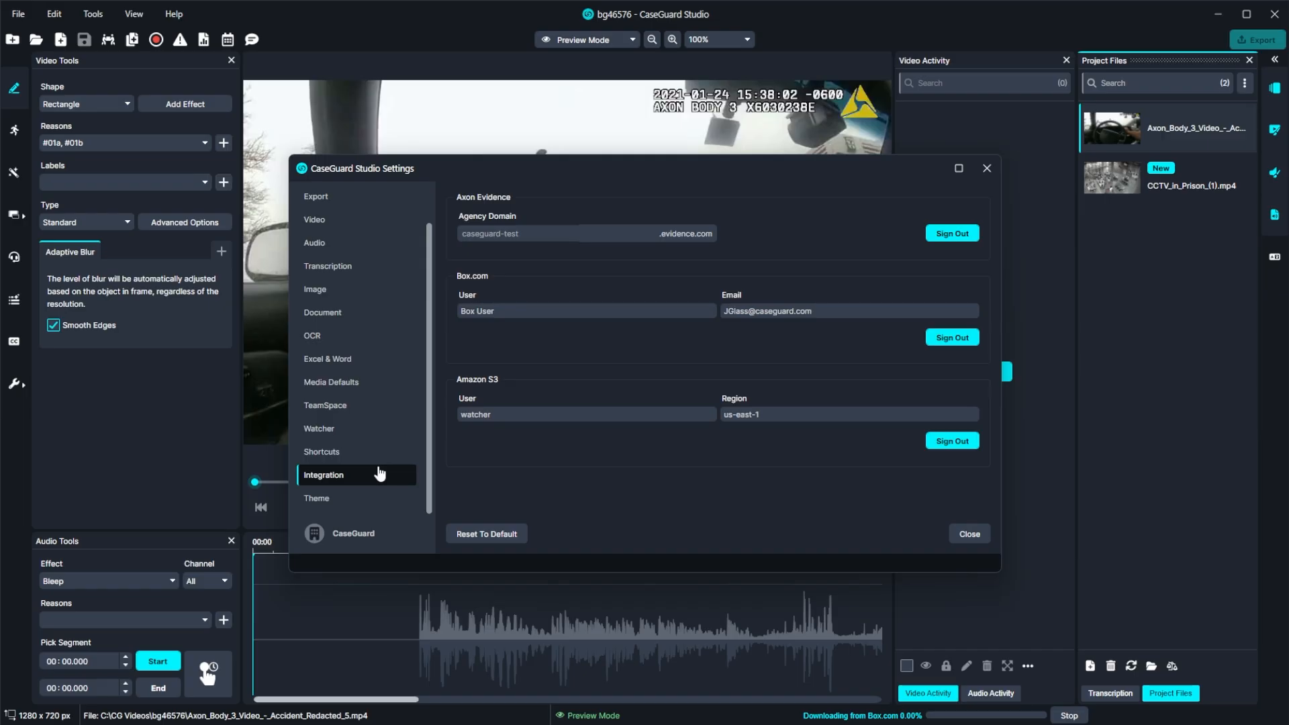